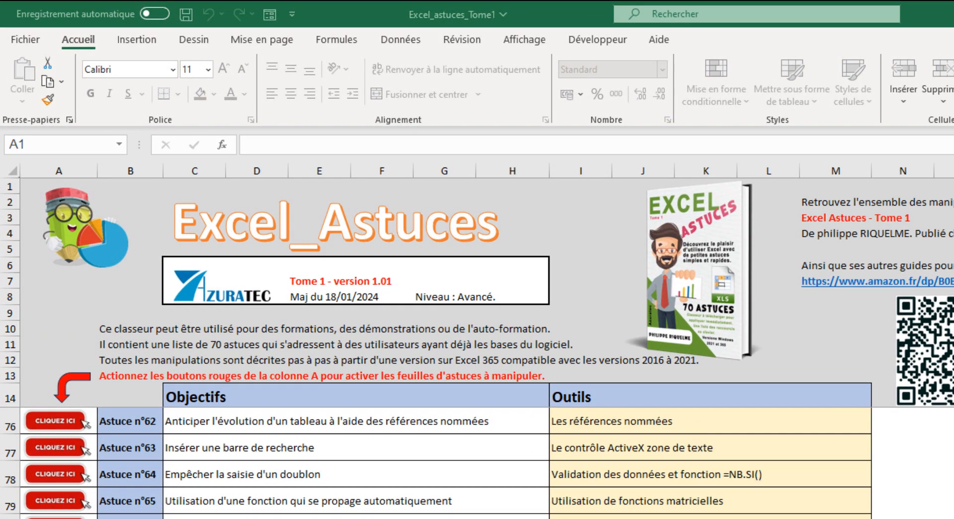
# Open the sheet for Astuce n°64 and convert the participant list C7:C21 into a table with headers
pyautogui.click(71, 477)
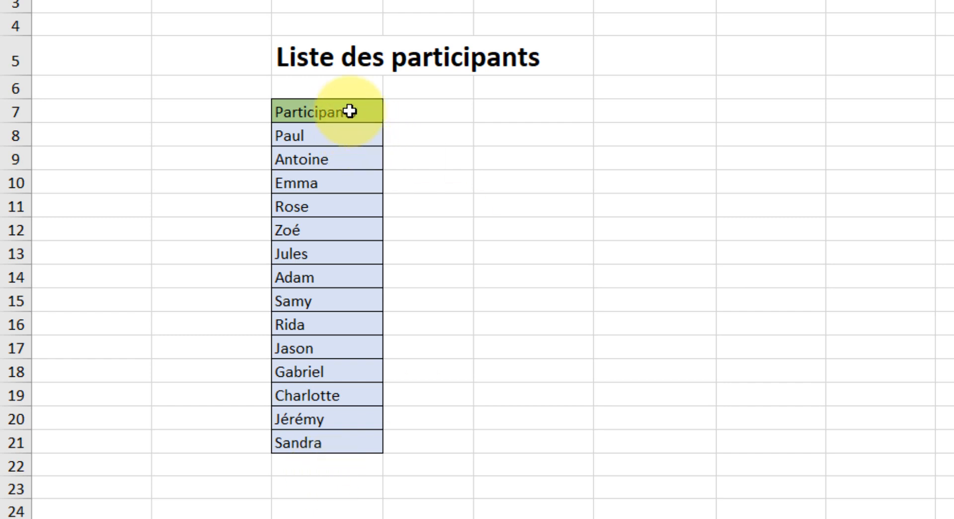
pyautogui.moveTo(350, 110); pyautogui.dragTo(341, 435)
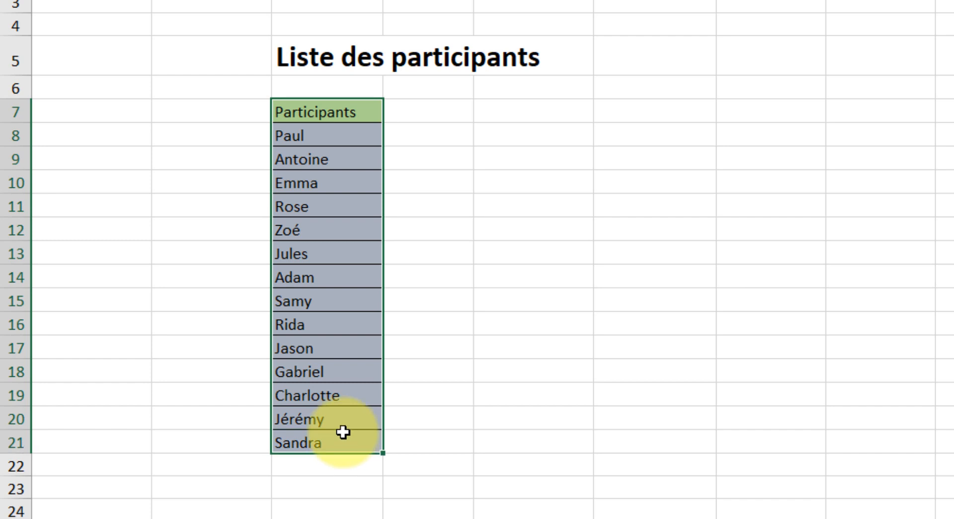
pyautogui.hotkey('ctrl', 'l')
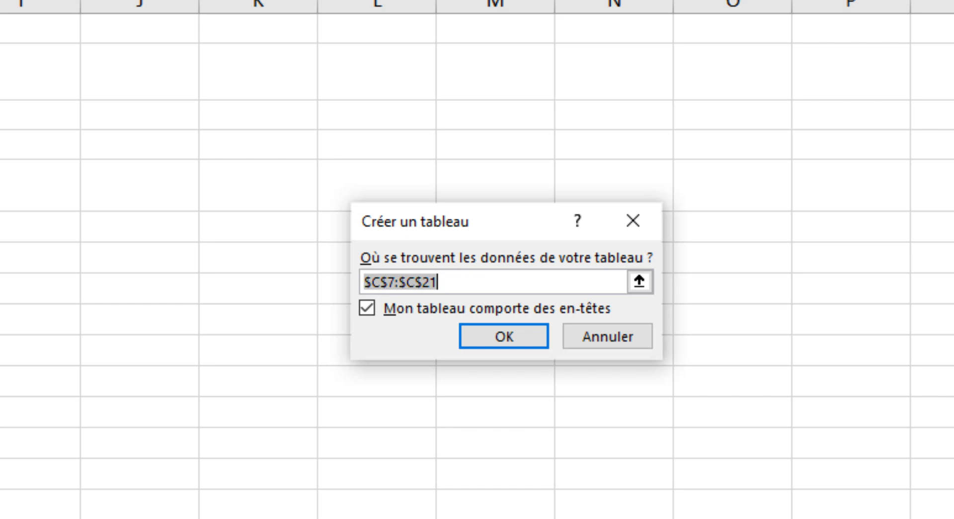
pyautogui.click(519, 341)
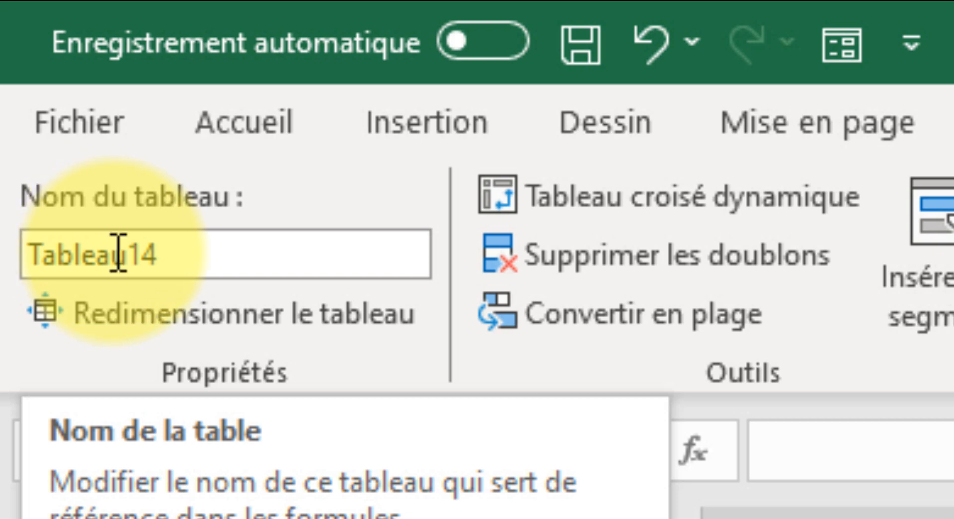
# Rename the new table as tableau_participants
pyautogui.click(114, 252)
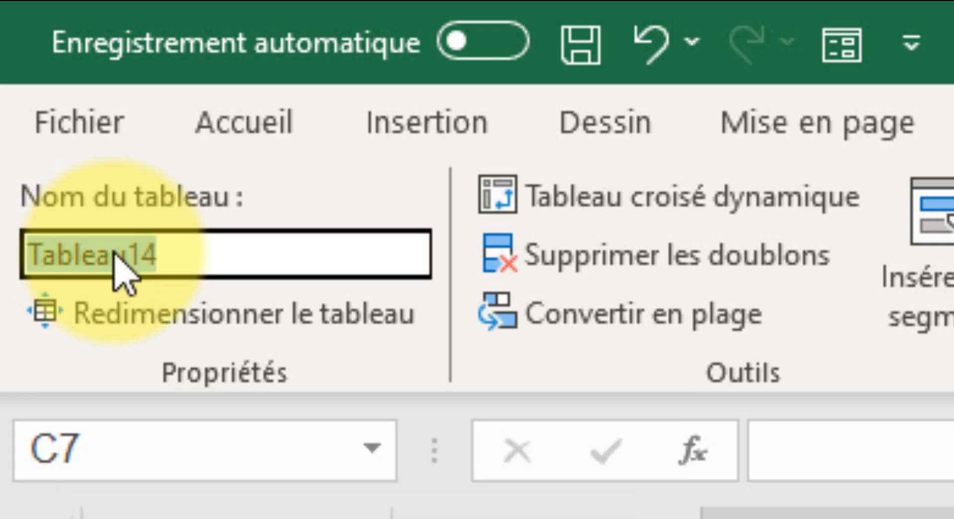
pyautogui.write('tableau')
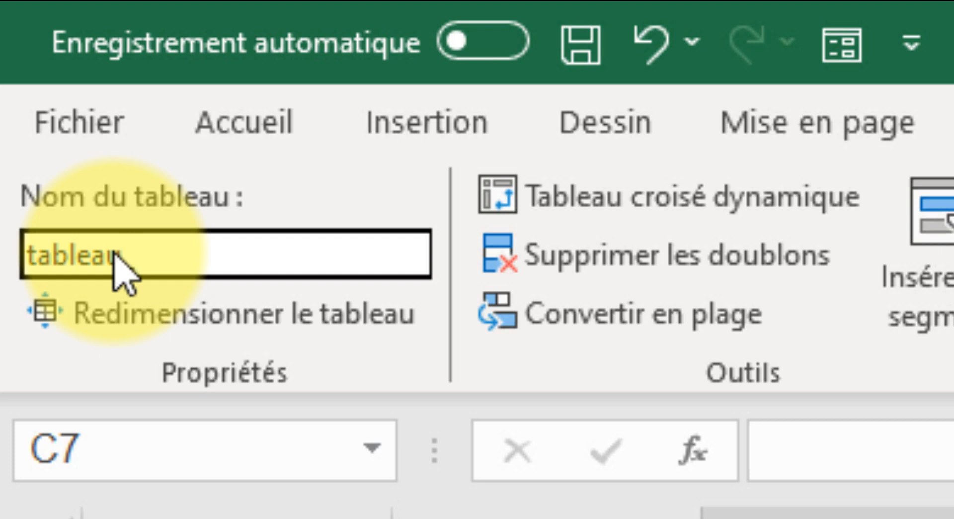
pyautogui.write('_partic')
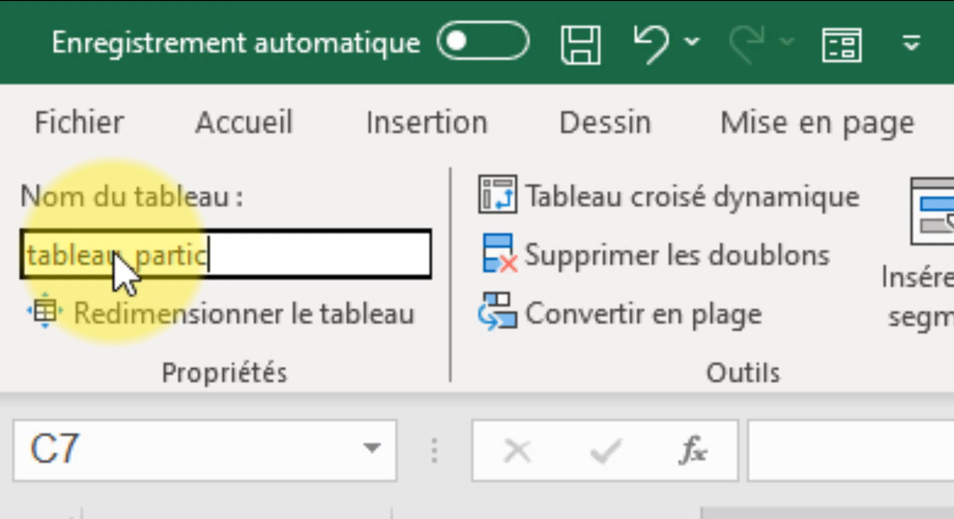
pyautogui.write('ipants')
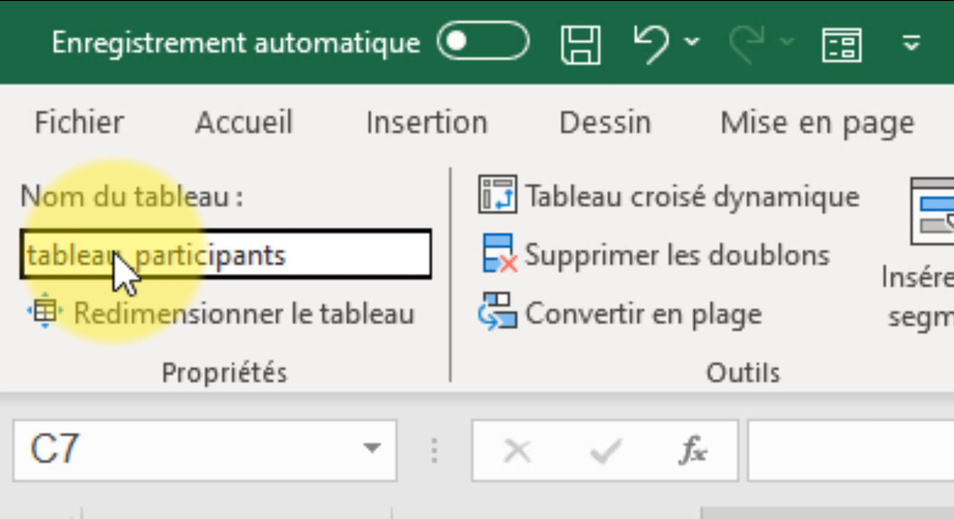
pyautogui.press('Return')
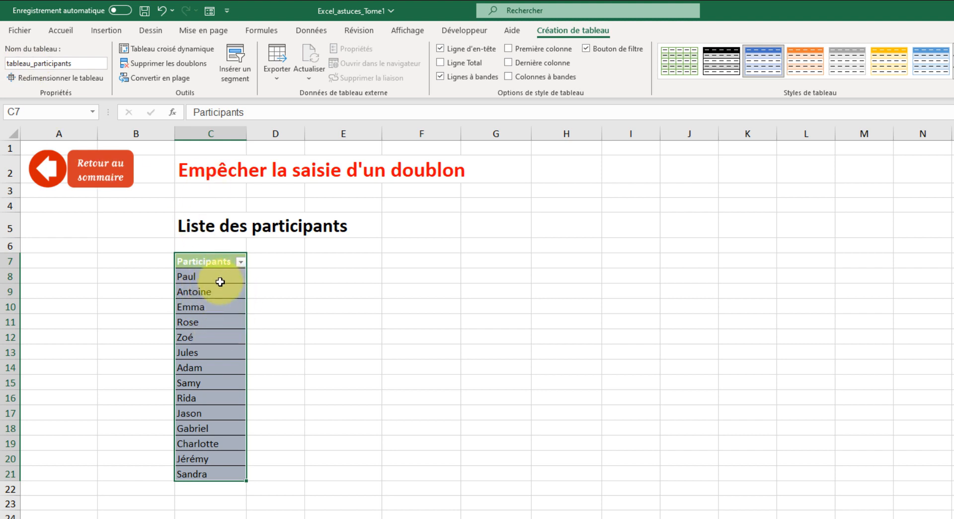
# Start a data validation rule on the participant cells C8:C21 that allows the Personnalisé criterion
pyautogui.moveTo(218, 275); pyautogui.dragTo(199, 472)
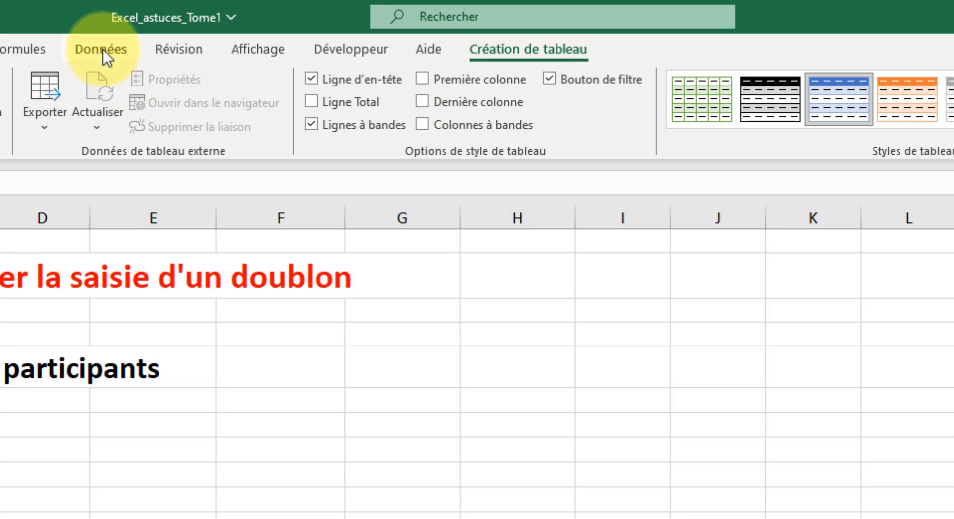
pyautogui.click(103, 49)
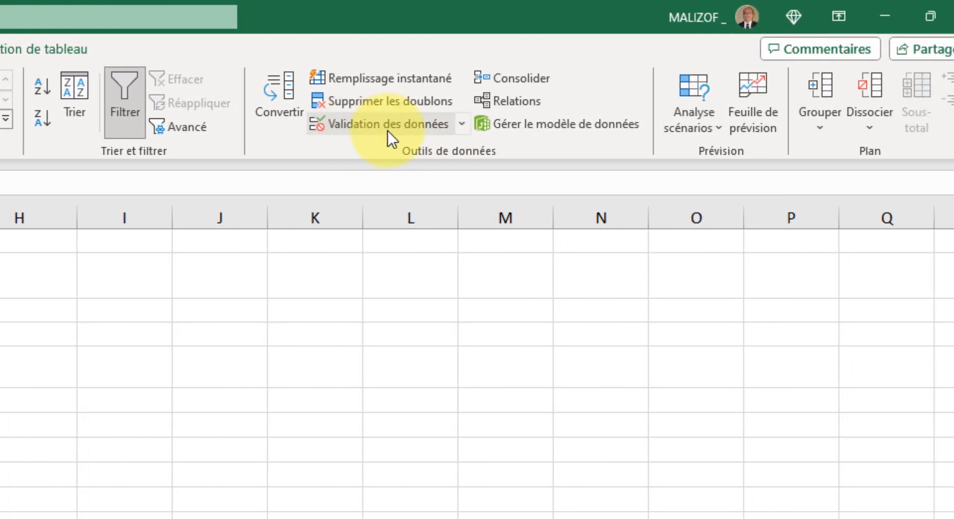
pyautogui.click(464, 128)
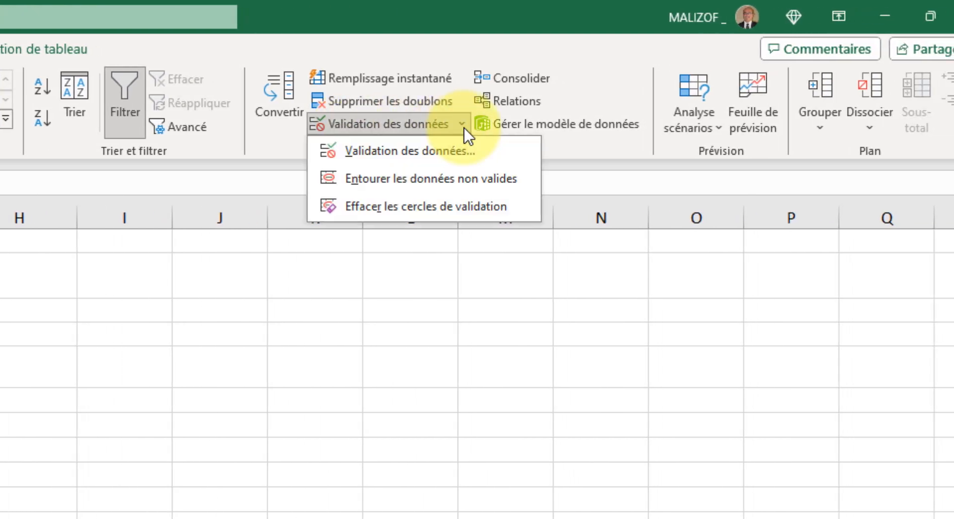
pyautogui.click(432, 150)
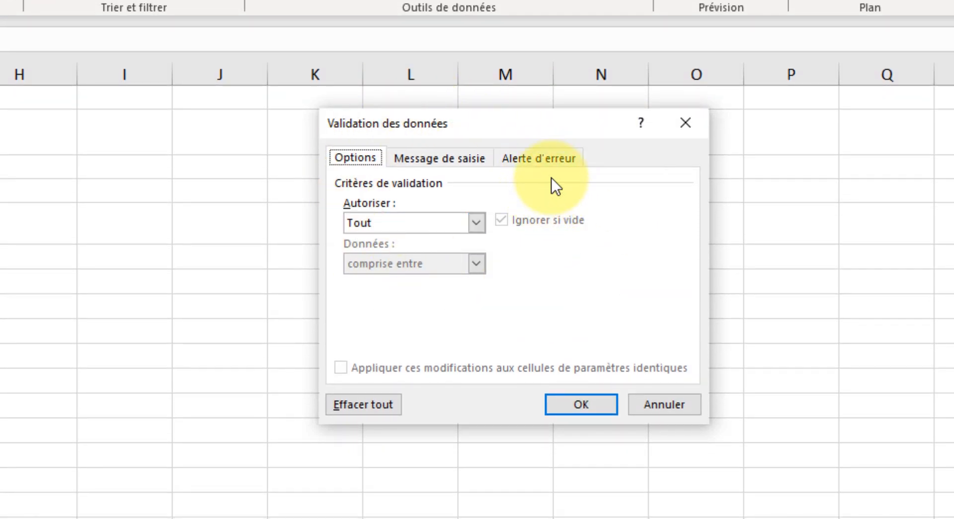
pyautogui.click(477, 222)
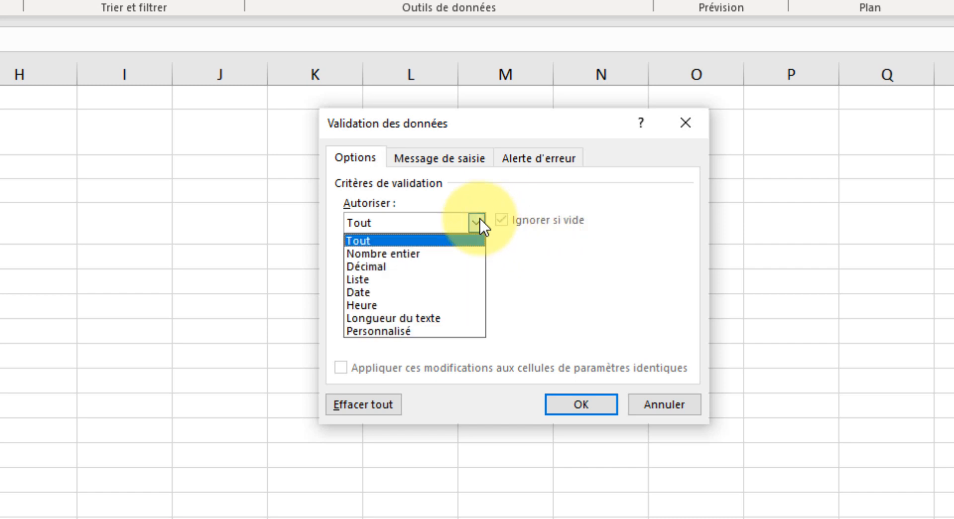
pyautogui.click(439, 330)
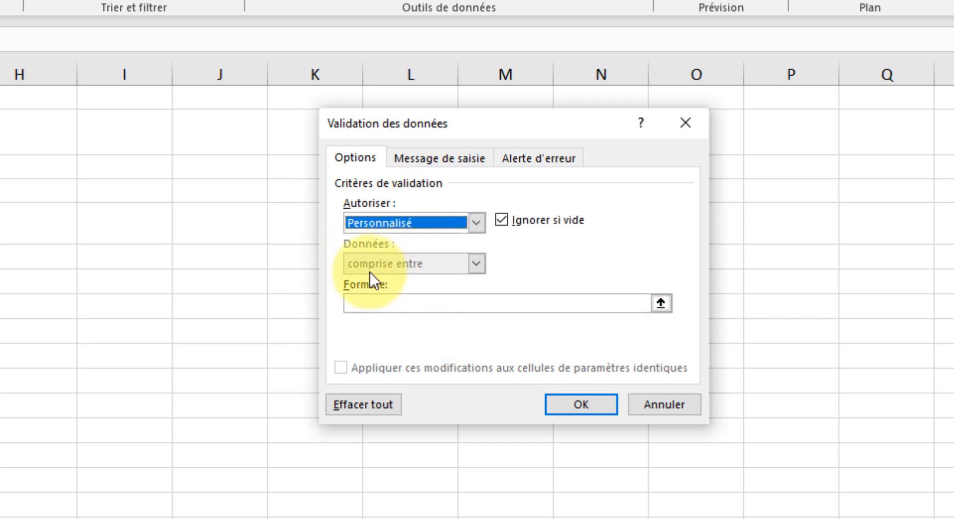
# Set the validation formula to =nb.si($C$8:C21;c8)=1 and apply the rule to the participant cells
pyautogui.click(393, 302)
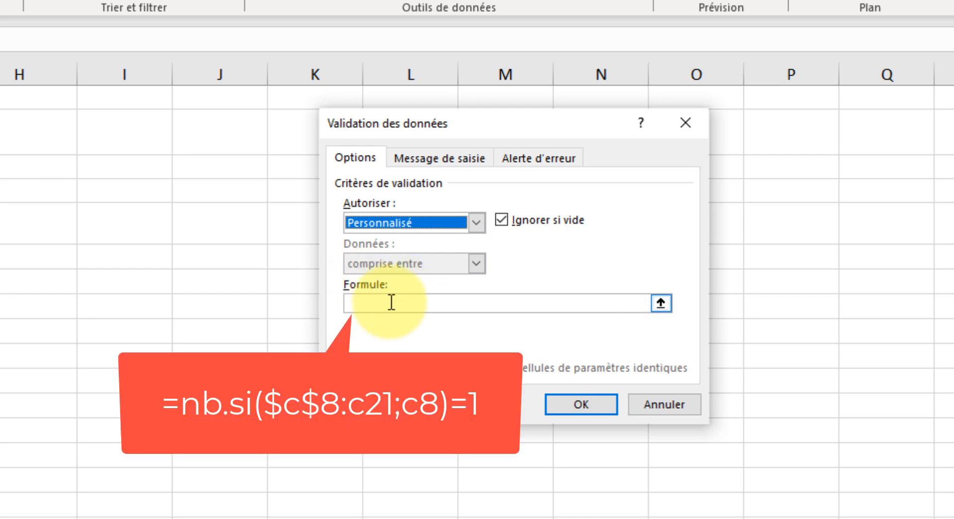
pyautogui.click(391, 302)
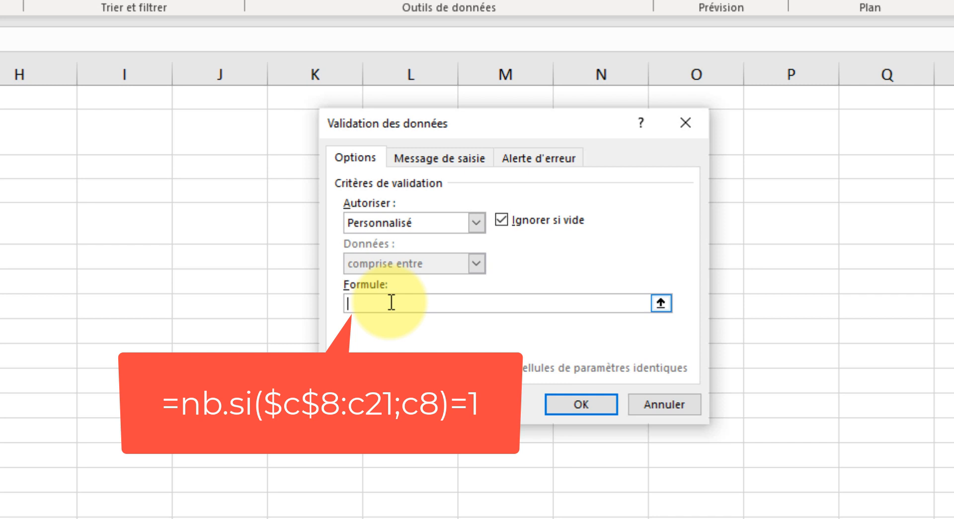
pyautogui.write('=nb.si(')
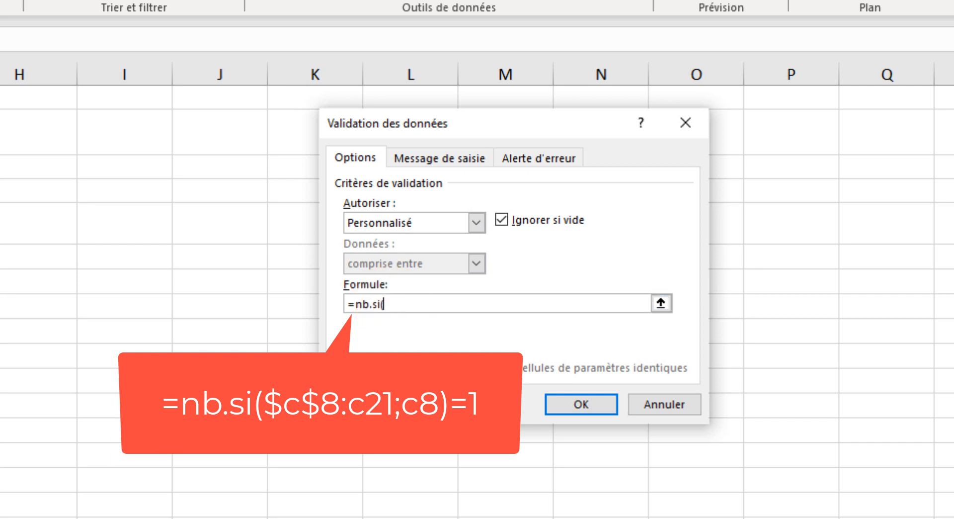
pyautogui.moveTo(0, 306); pyautogui.dragTo(0, 518)
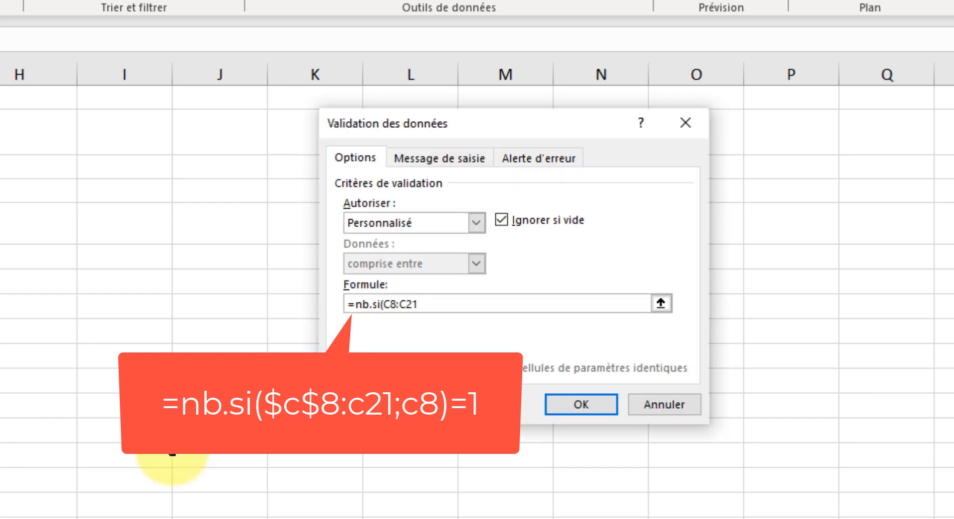
pyautogui.doubleClick(392, 303)
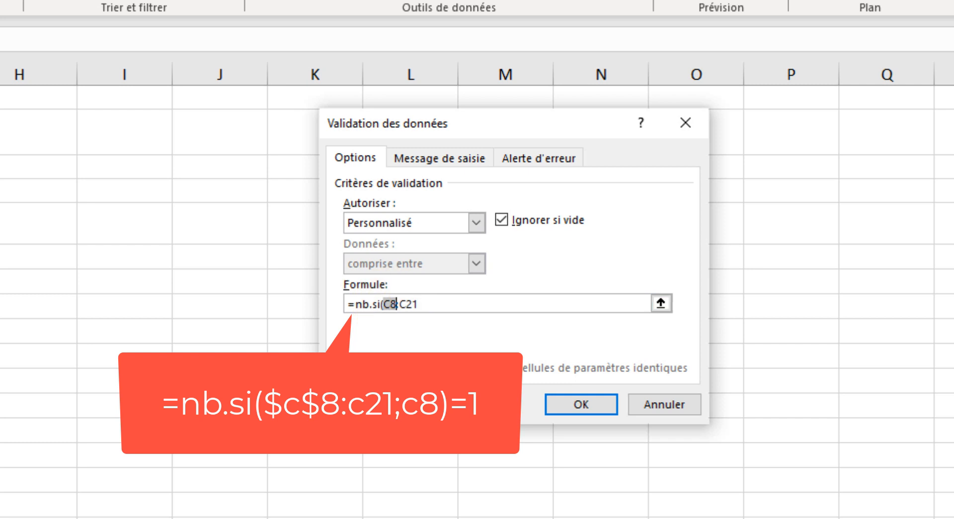
pyautogui.press('F4')
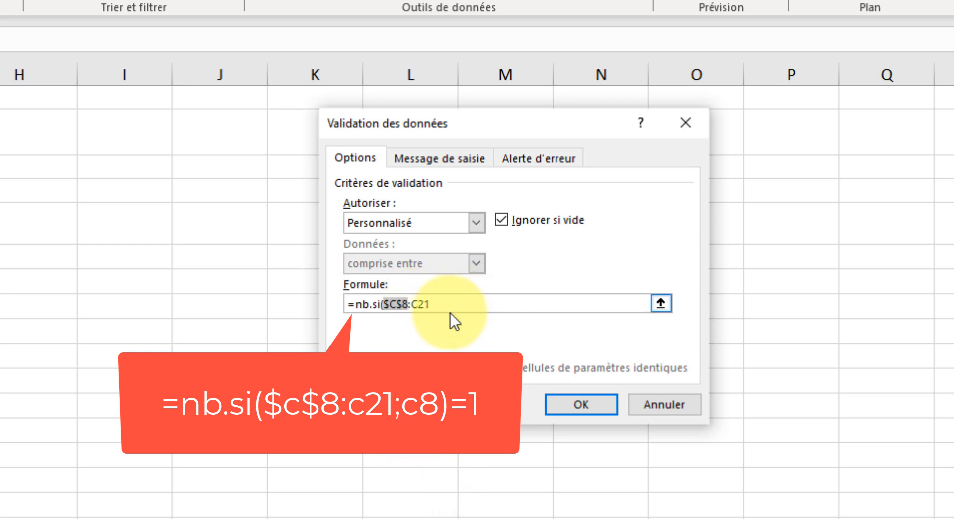
pyautogui.click(477, 305)
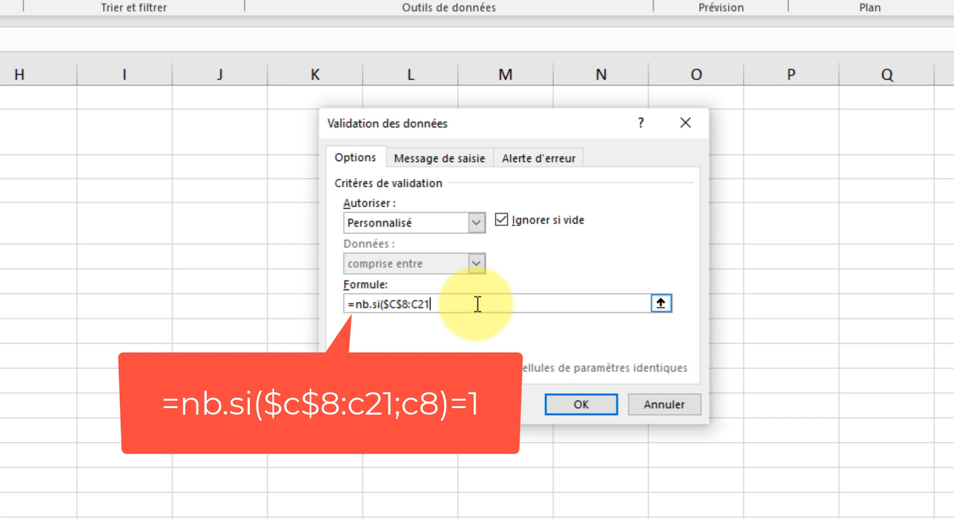
pyautogui.write(';c8')
pyautogui.write(')=1')
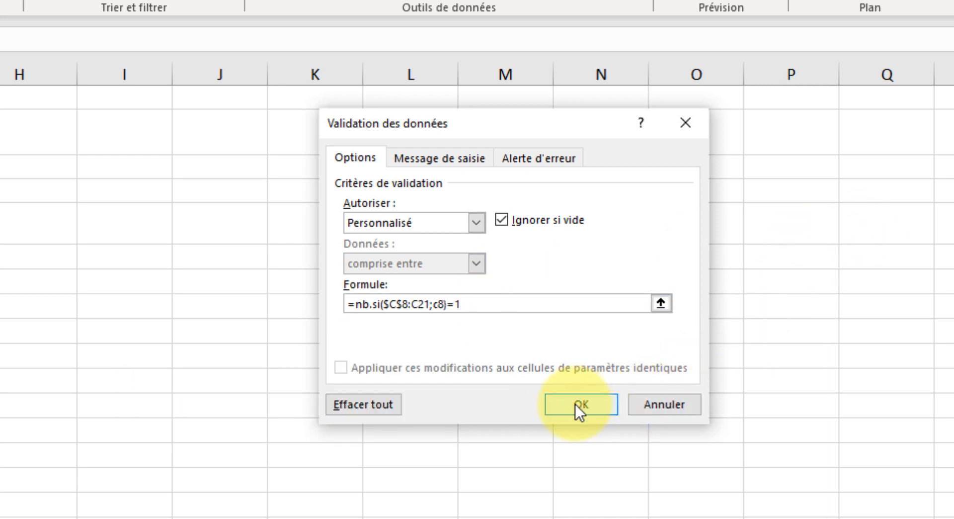
pyautogui.click(576, 403)
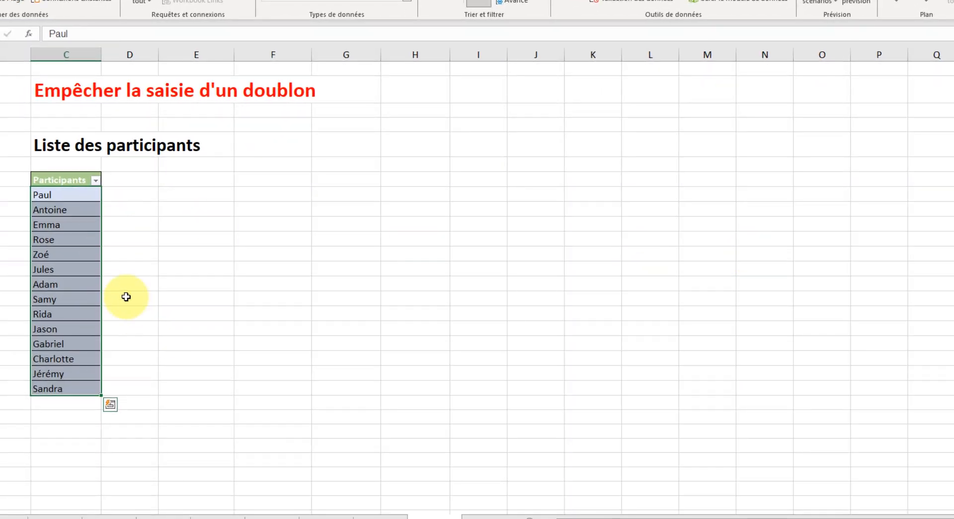
# Test the rule by trying to enter the participant name from C8 again in C22, and cancel the entry
pyautogui.click(59, 403)
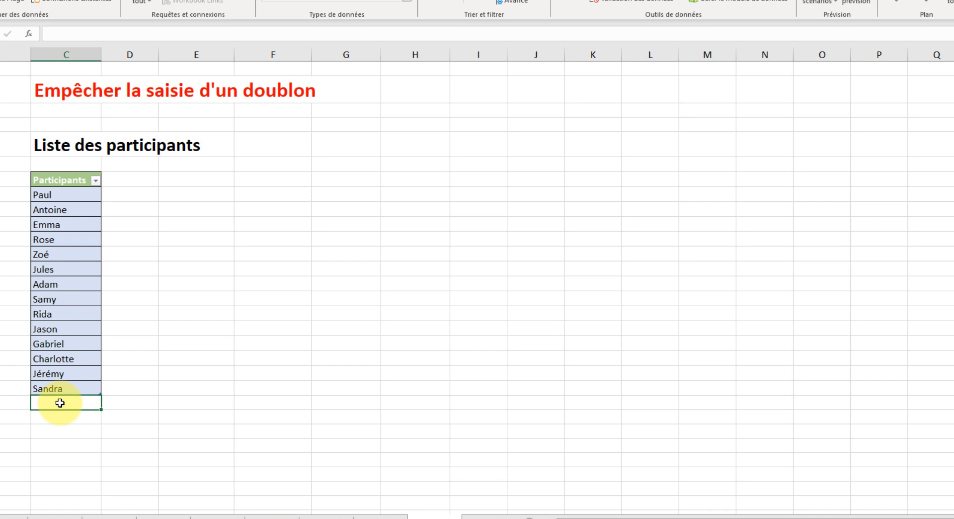
pyautogui.write('Paul')
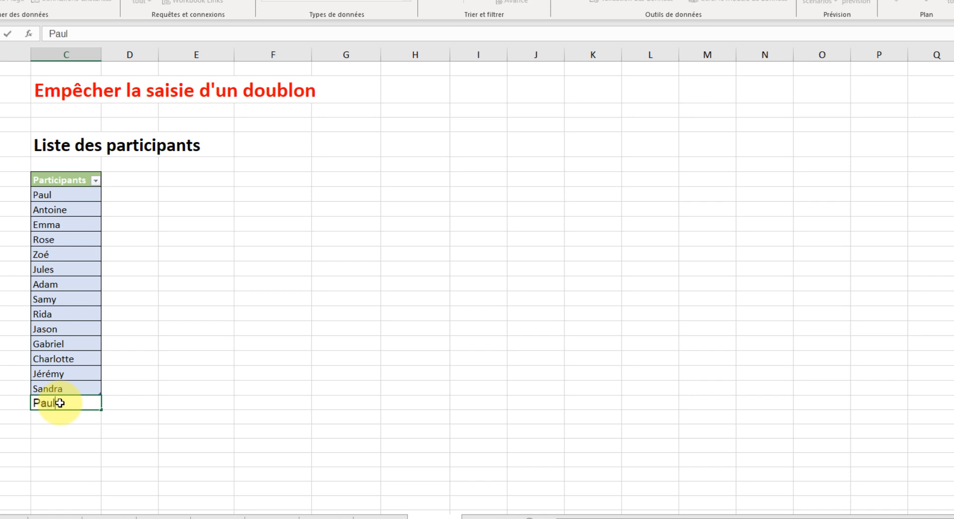
pyautogui.press('Return')
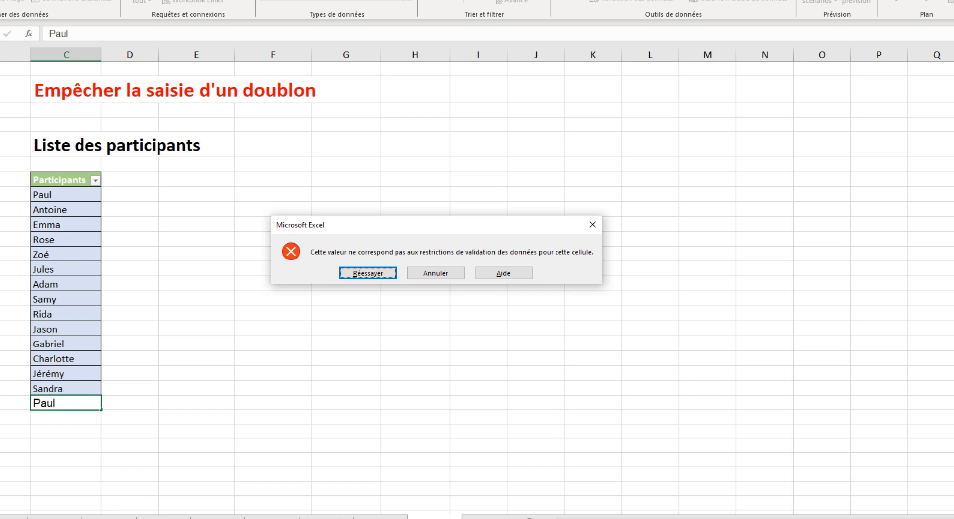
pyautogui.click(443, 272)
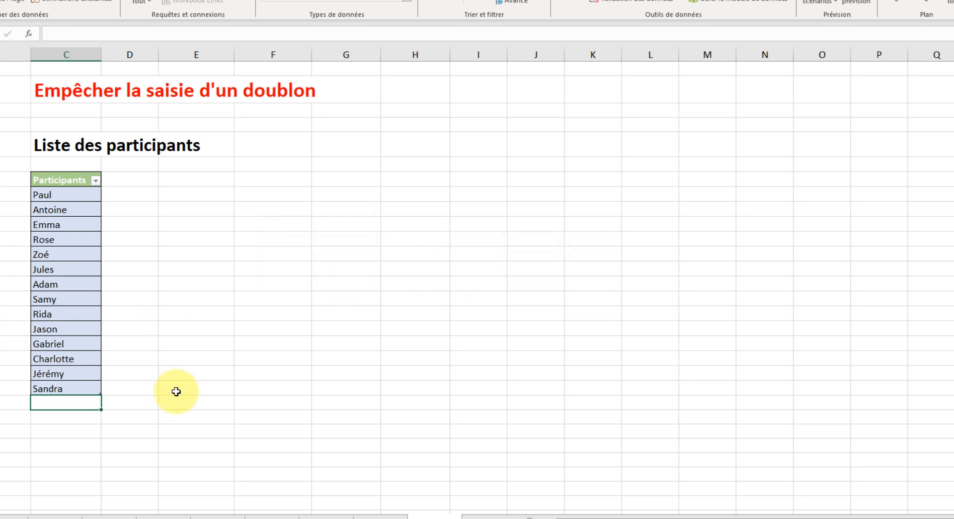
# Add a new participant's first name, not yet in the list, in C22
pyautogui.write('Marc')
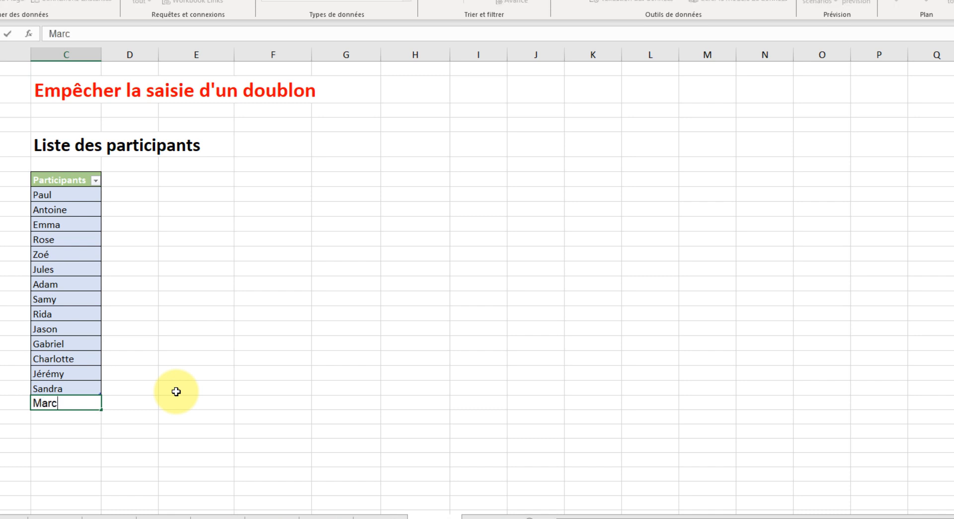
pyautogui.press('Return')
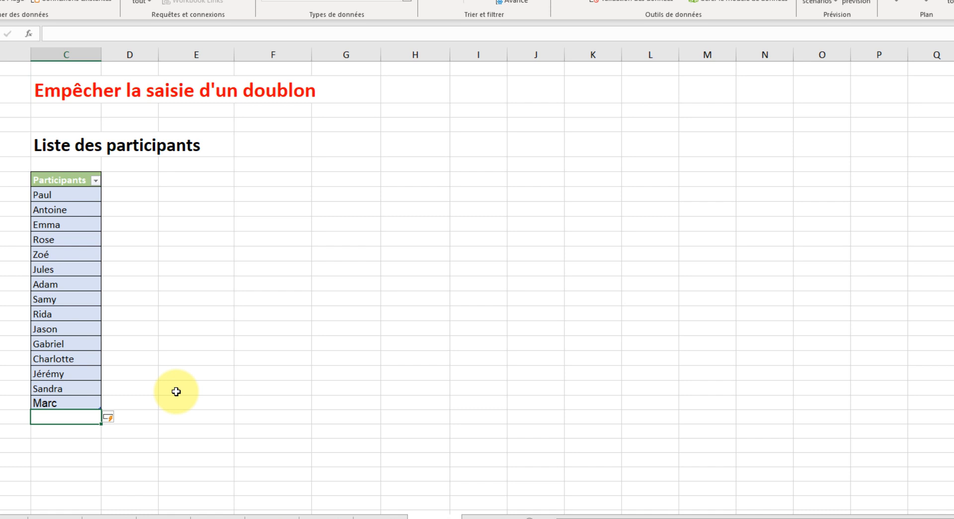
# Try to enter the participant name from C11 again in C23, and cancel the entry
pyautogui.write('Rose')
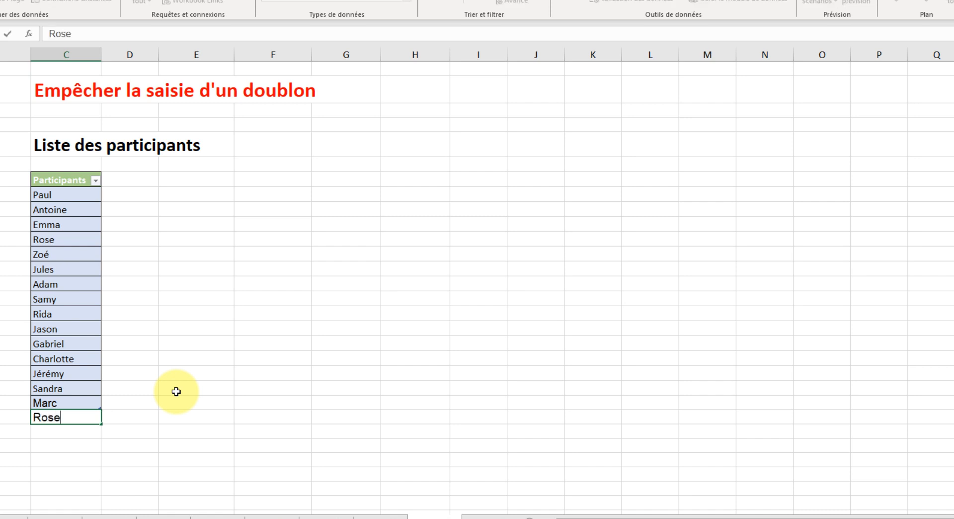
pyautogui.press('Return')
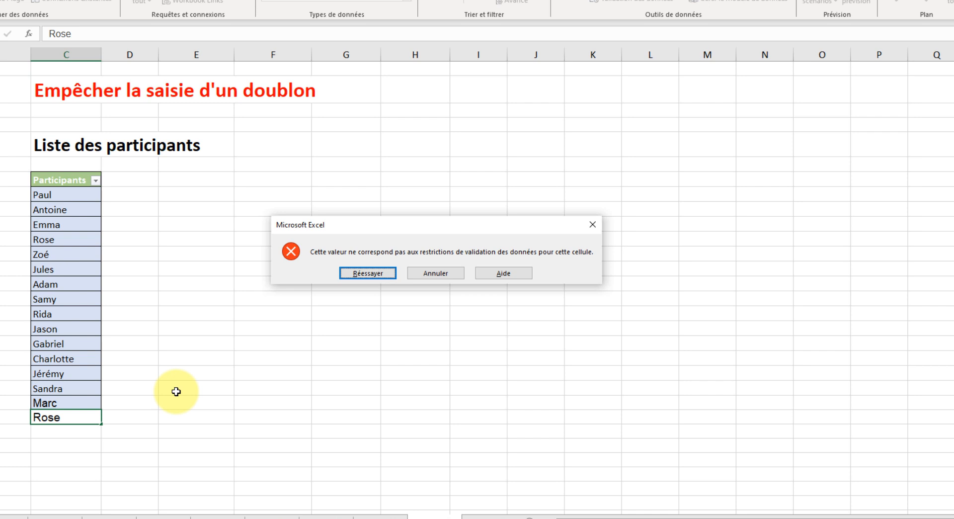
pyautogui.click(436, 273)
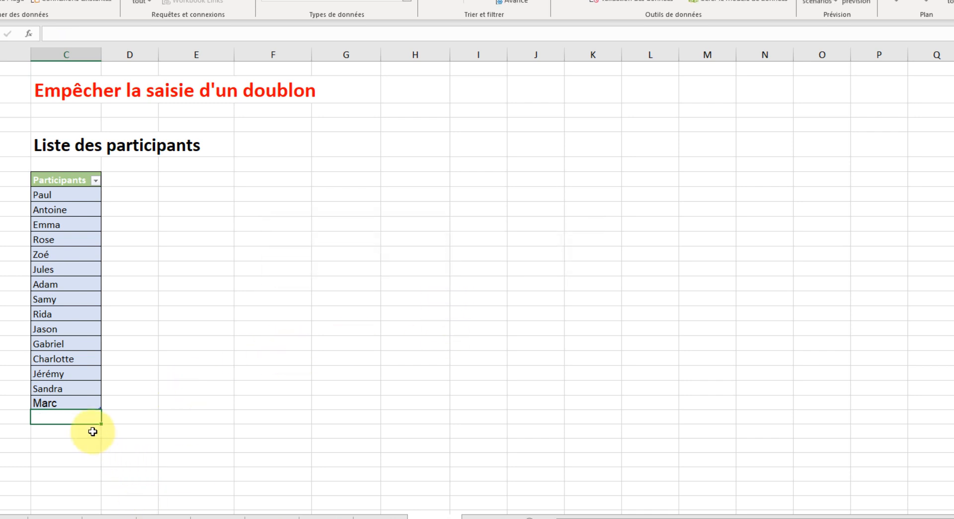
# Add another new participant's first name, not yet in the list, in C23
pyautogui.write('Julie')
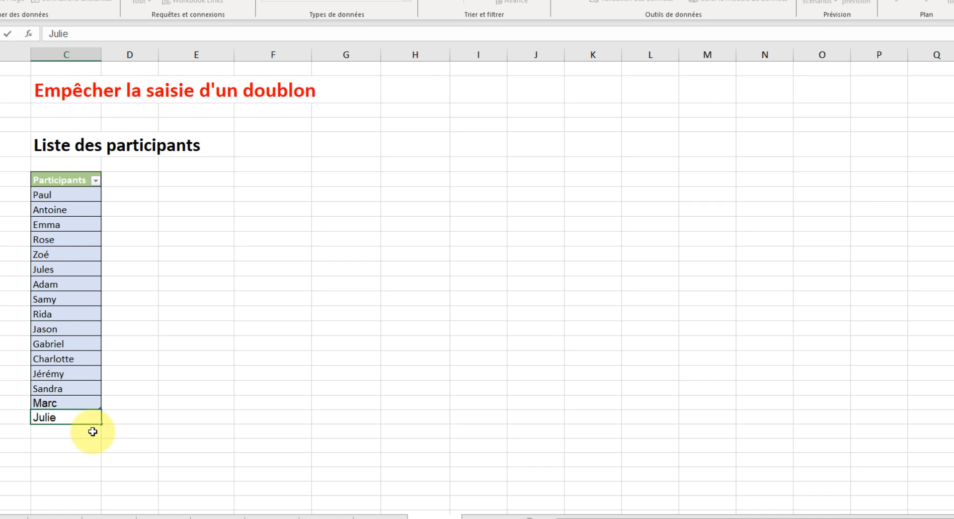
pyautogui.press('Return')
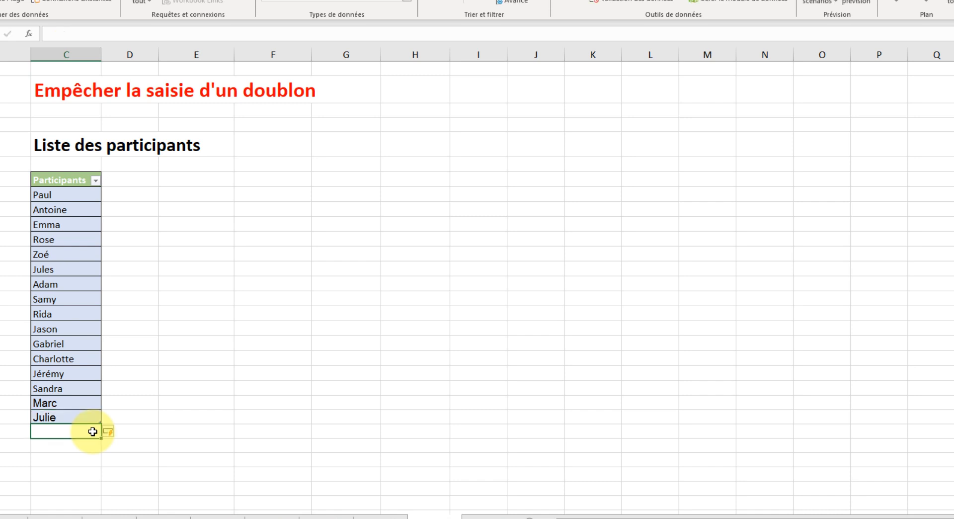